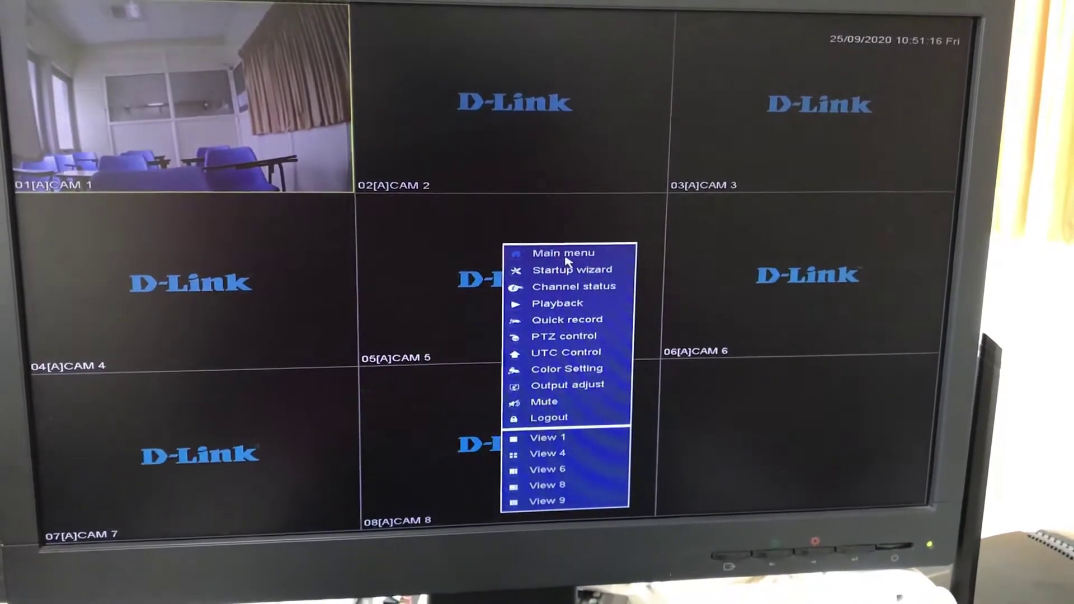
Step: Open Record channel settings from the main menu and log in as admin
{"action": "left_click", "coordinate": [568, 256]}
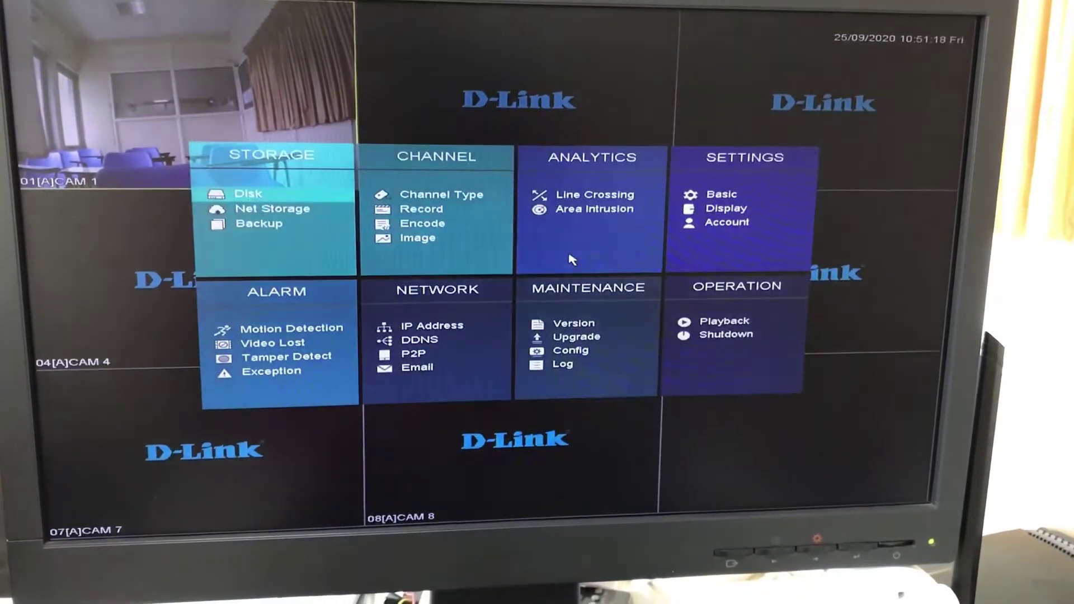
{"action": "left_click", "coordinate": [468, 202]}
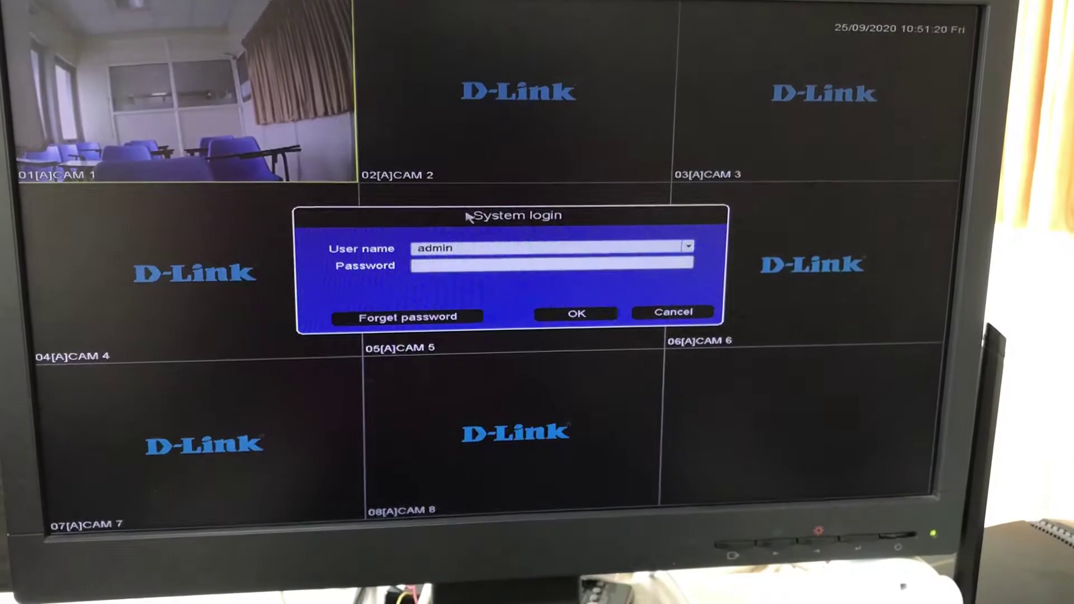
{"action": "left_click", "coordinate": [442, 300]}
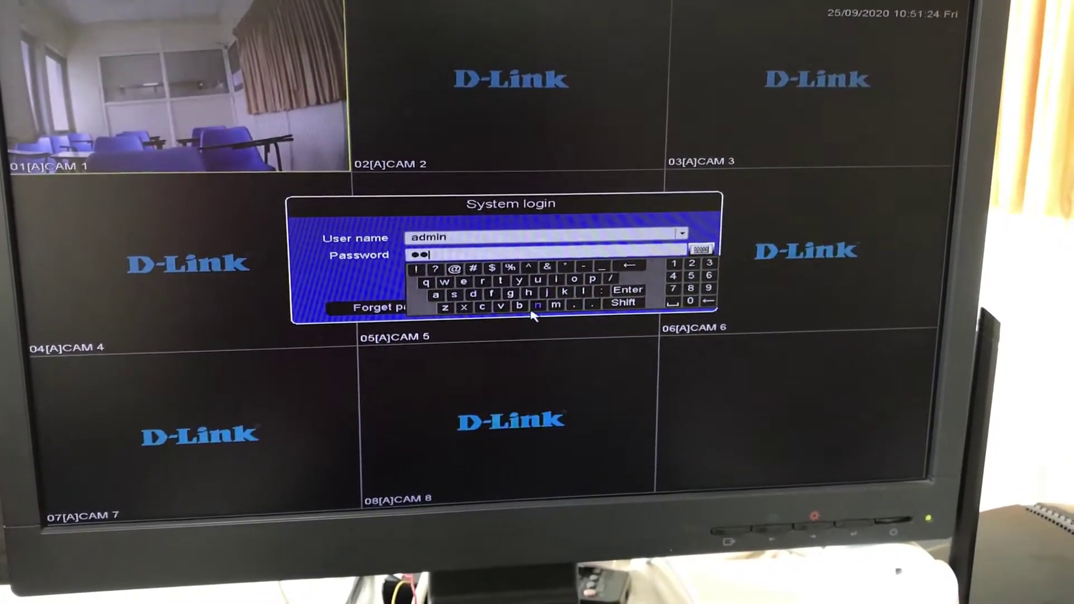
{"action": "left_click", "coordinate": [558, 308]}
{"action": "left_click", "coordinate": [555, 279]}
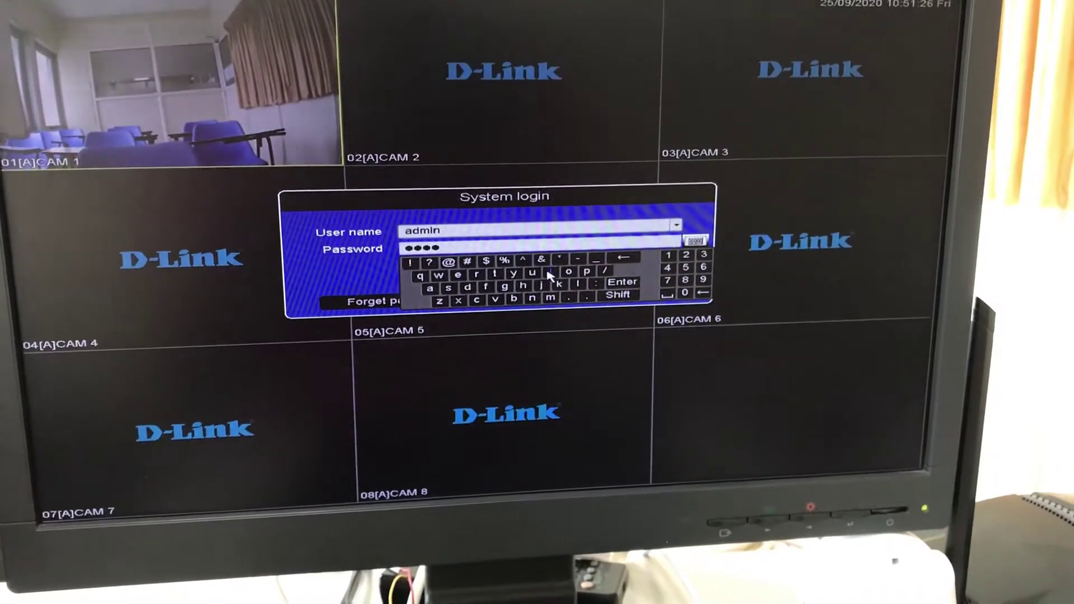
{"action": "left_click", "coordinate": [613, 285]}
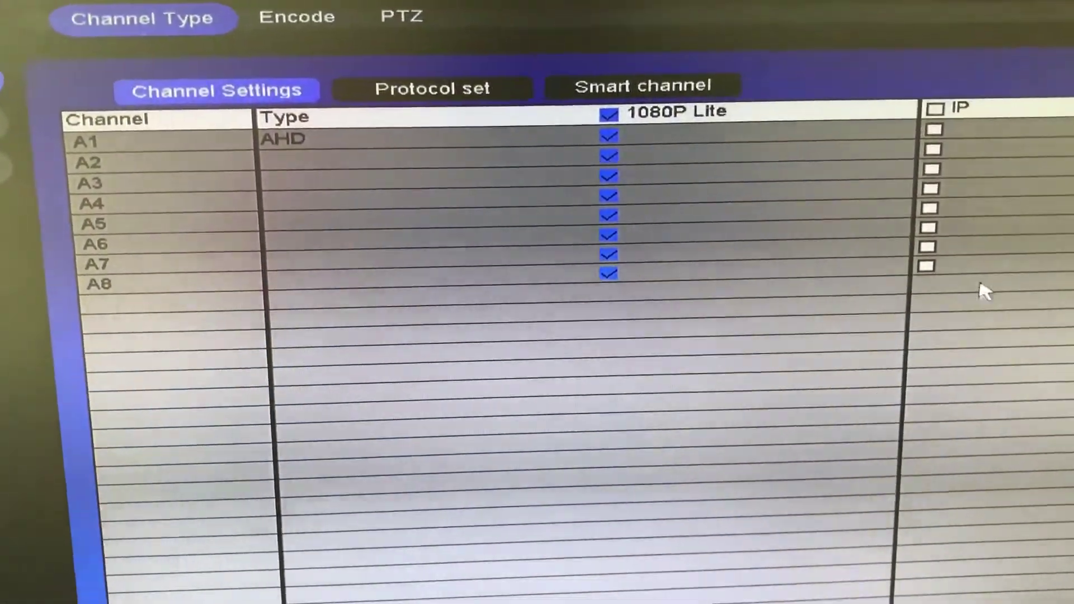
Step: Switch channels A1, A2, A3 and A4 to IP, apply, and confirm the restart
{"action": "left_click", "coordinate": [933, 148]}
{"action": "left_click", "coordinate": [934, 130]}
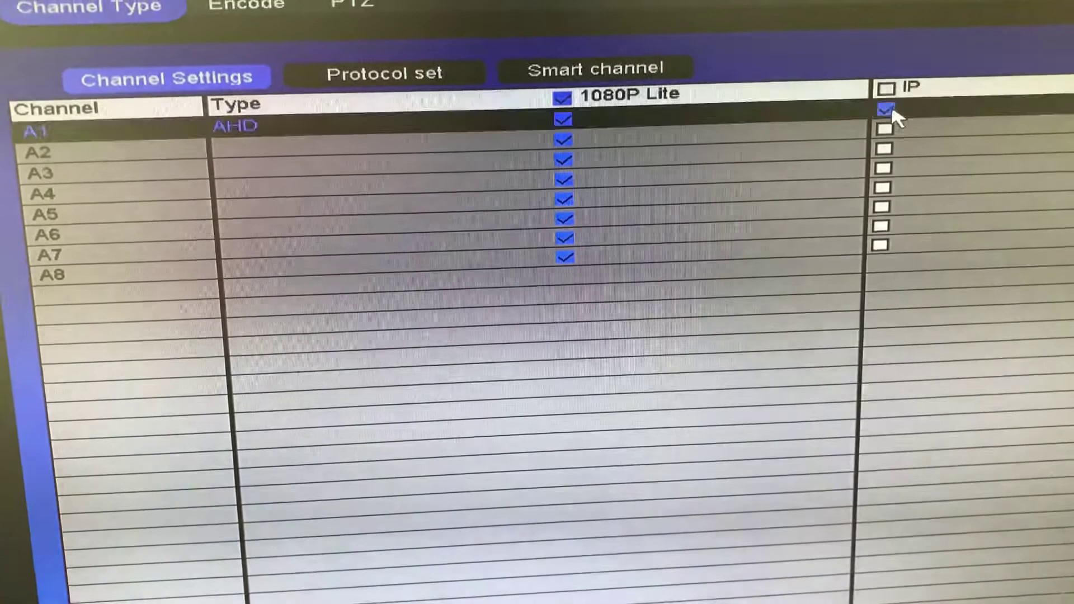
{"action": "left_click", "coordinate": [931, 169]}
{"action": "left_click", "coordinate": [931, 188]}
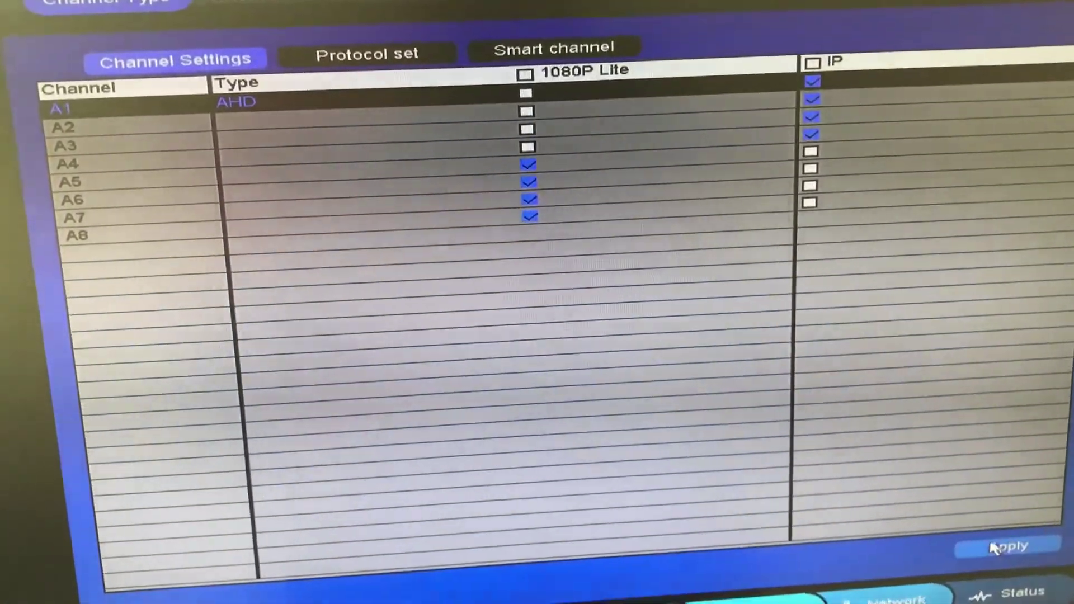
{"action": "left_click", "coordinate": [998, 547]}
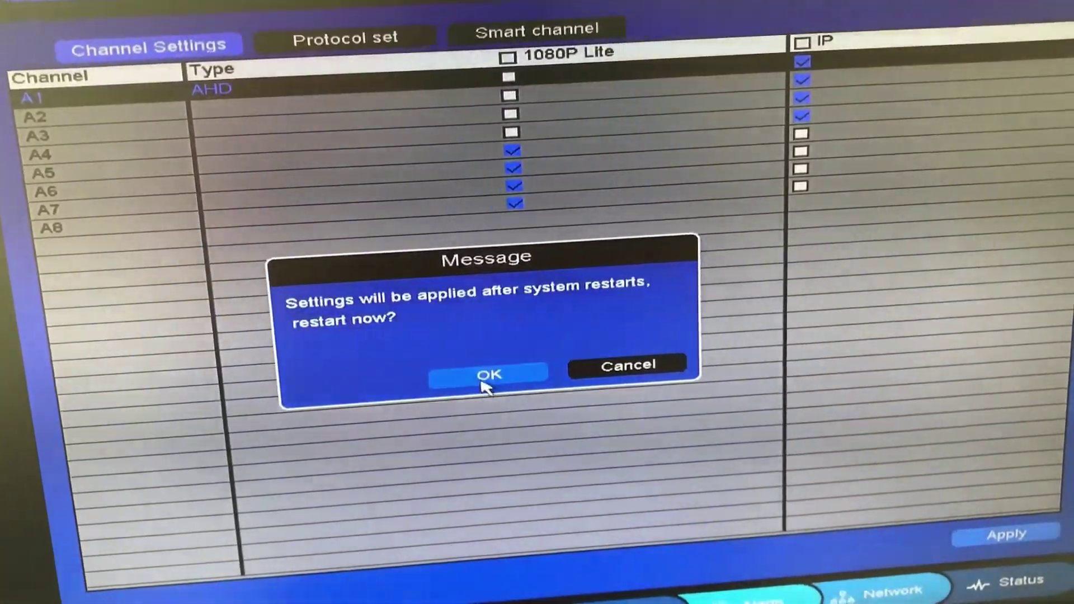
{"action": "left_click", "coordinate": [502, 383]}
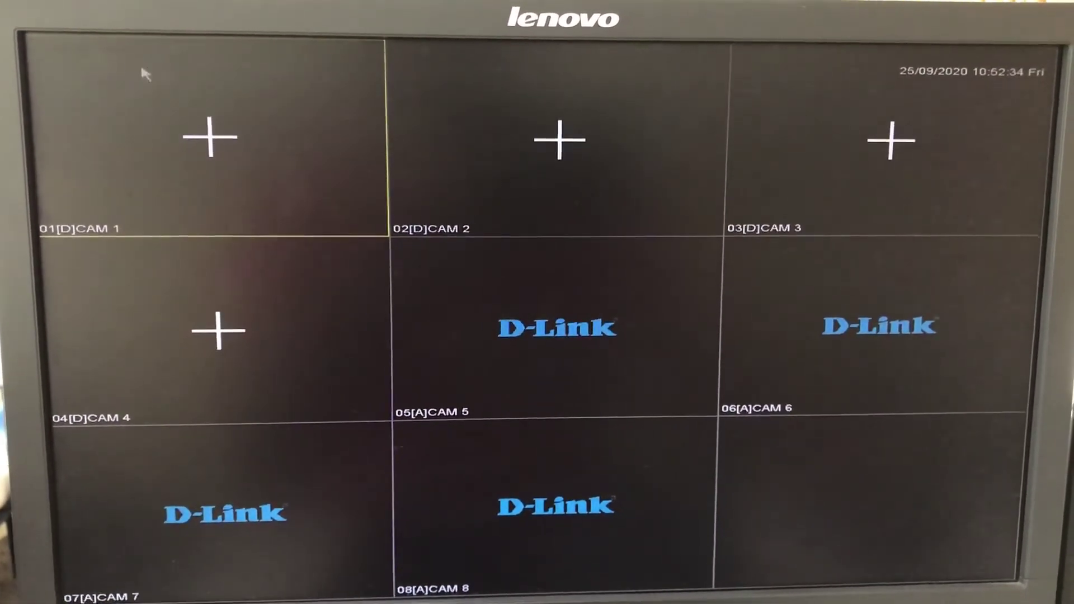
Step: Log back in as admin from live view and reach the IP channel settings
{"action": "right_click", "coordinate": [214, 142]}
{"action": "left_click", "coordinate": [475, 320]}
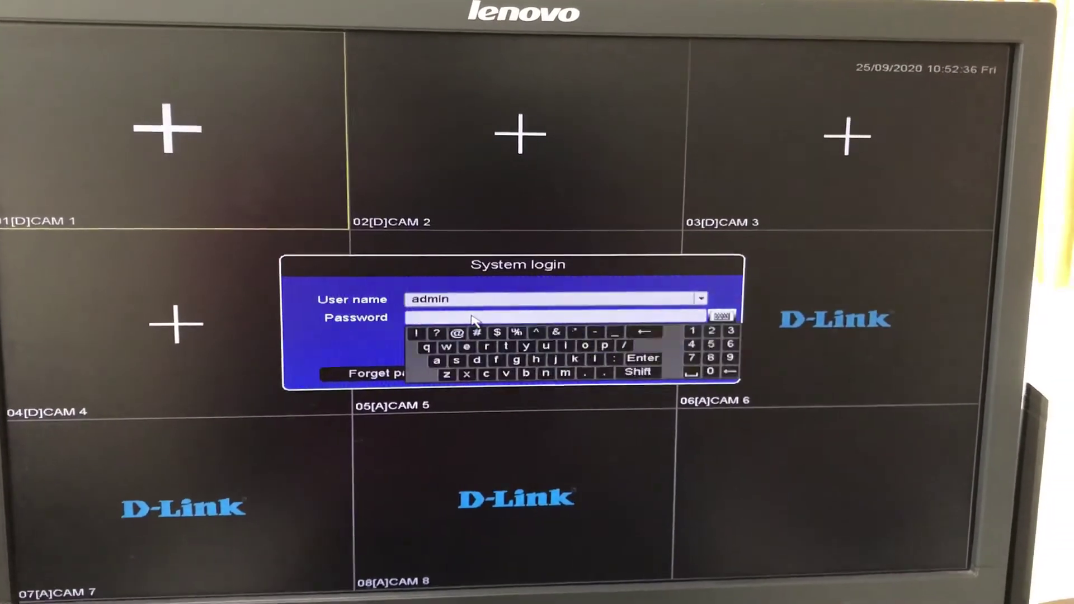
{"action": "left_click", "coordinate": [437, 360]}
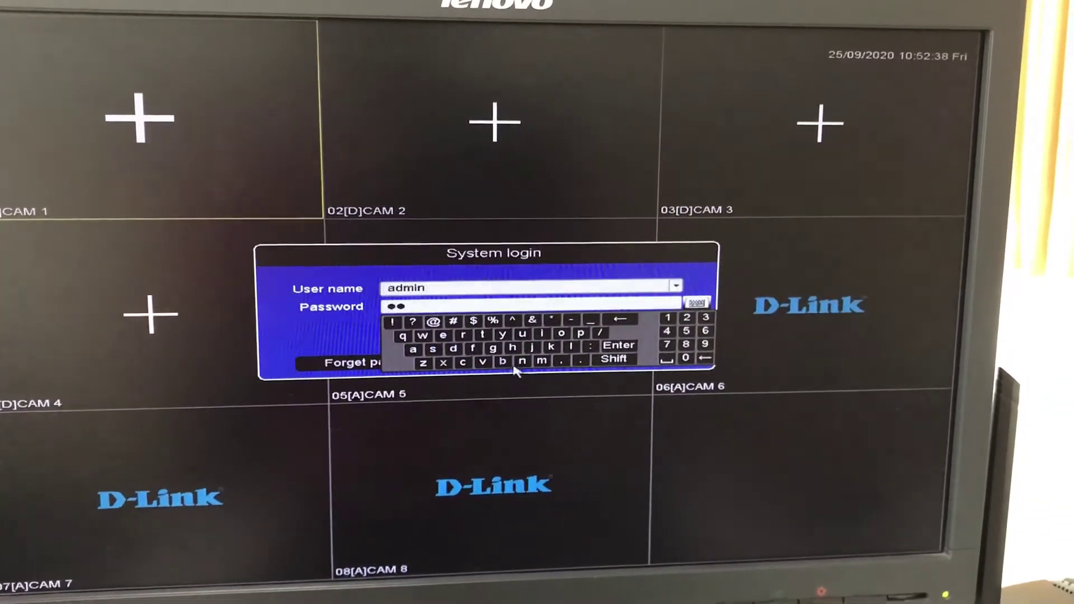
{"action": "left_click", "coordinate": [545, 336]}
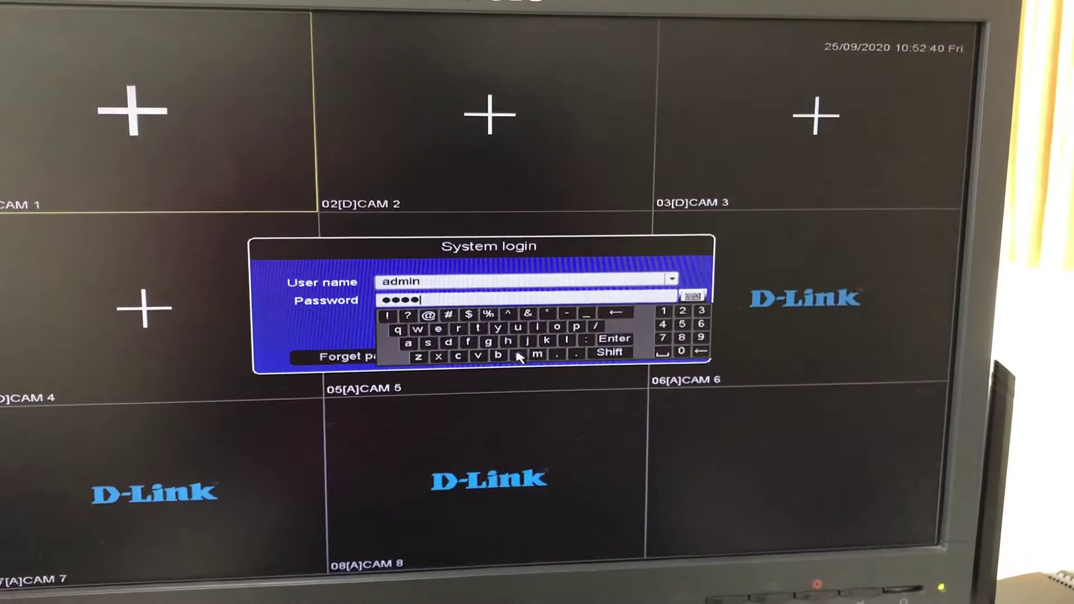
{"action": "left_click", "coordinate": [578, 351]}
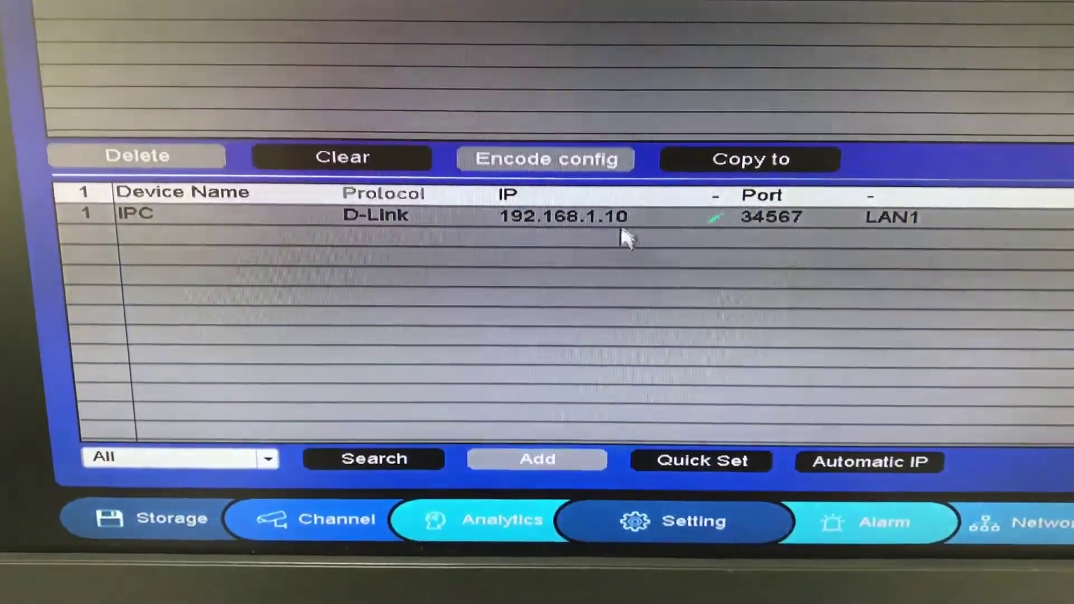
Step: Add the found camera at 192.168.1.10 to CAM 1
{"action": "left_click", "coordinate": [620, 223]}
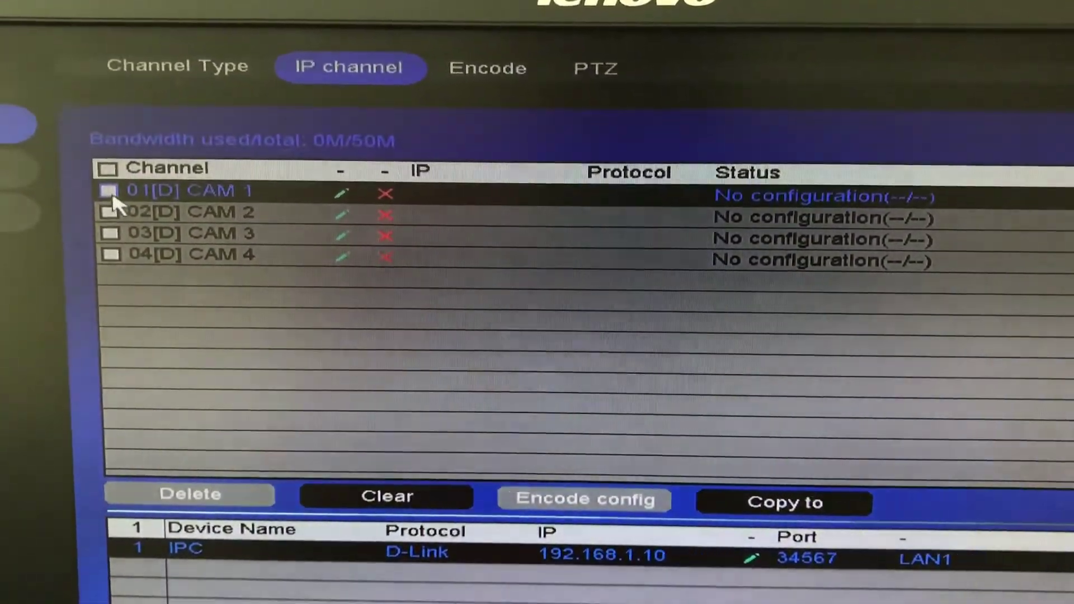
{"action": "left_click", "coordinate": [114, 199]}
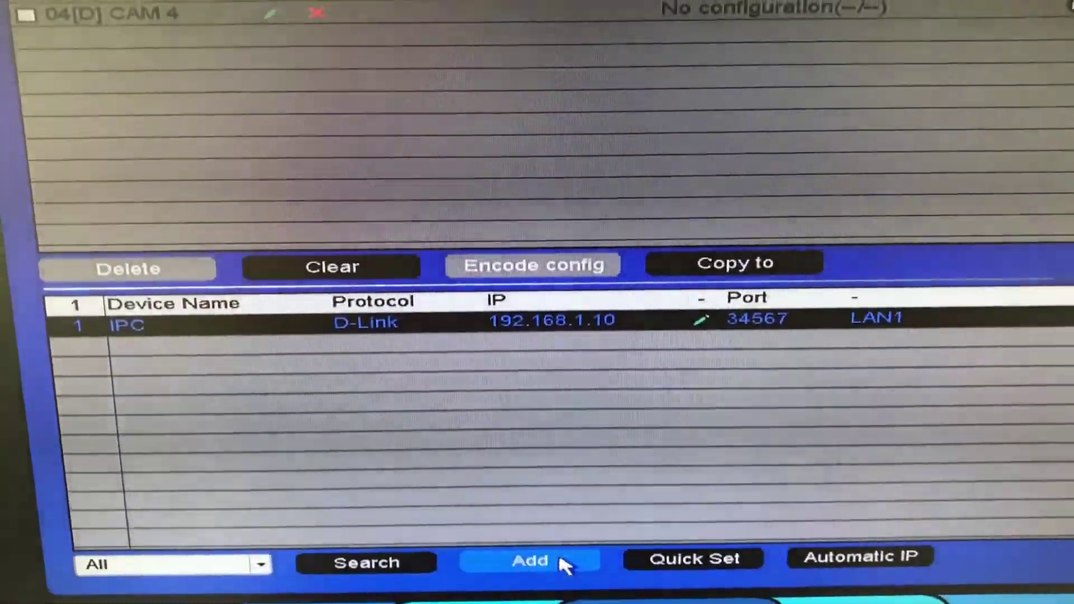
{"action": "left_click", "coordinate": [563, 564]}
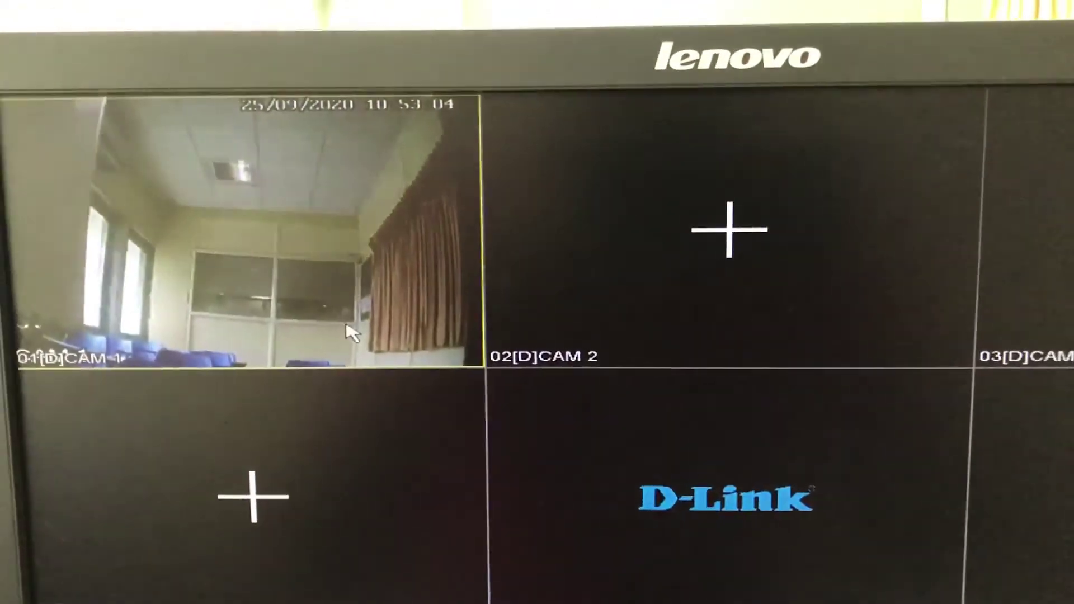
Step: Enlarge the CAM 1 tile to full screen in live view
{"action": "double_click", "coordinate": [335, 251]}
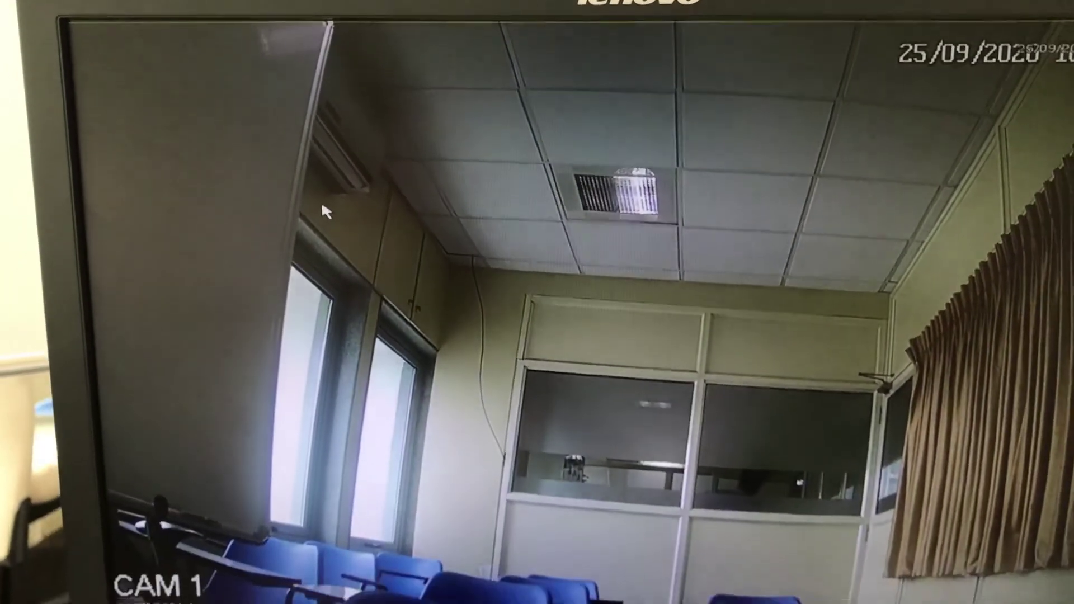